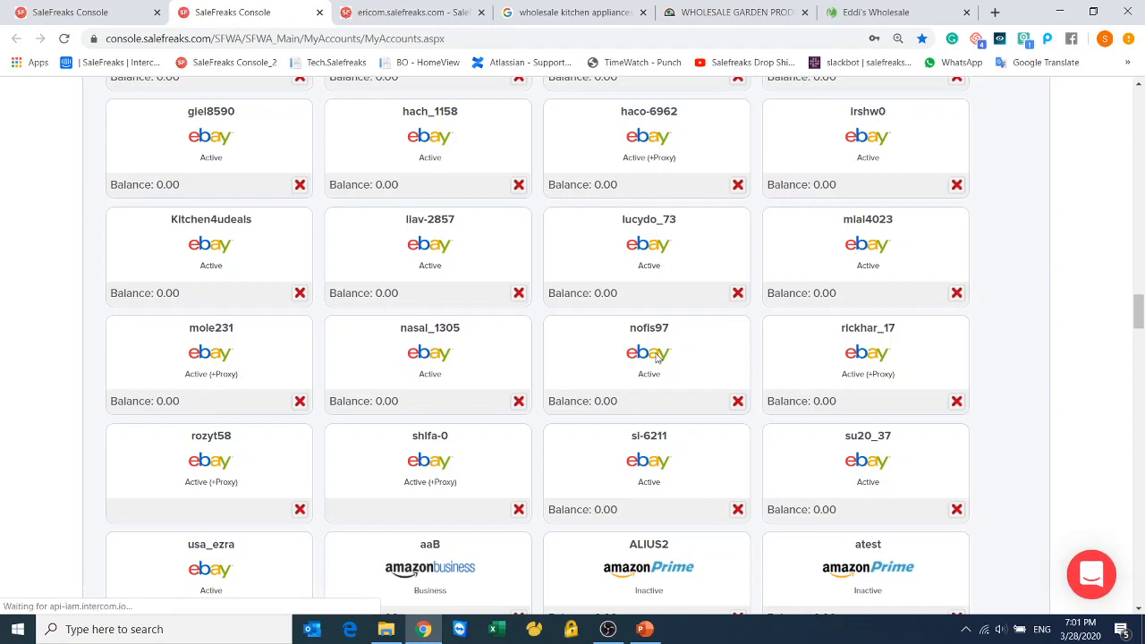
Open an eBay account's browsing session from the accounts page and close the old session tab, confirming to leave the site
click(657, 358)
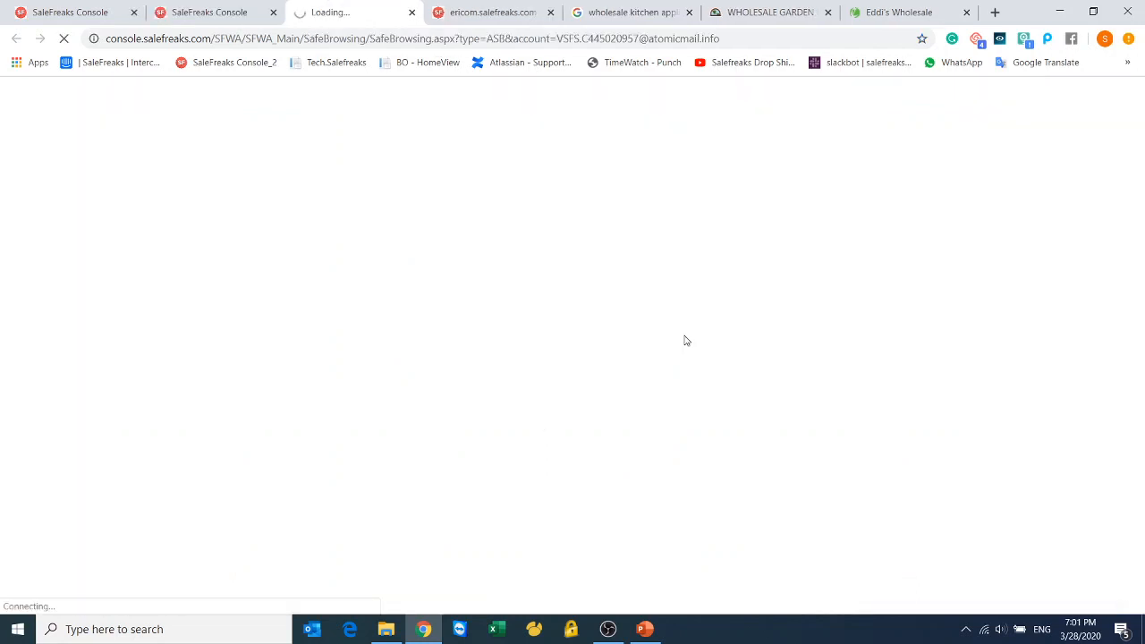
click(468, 9)
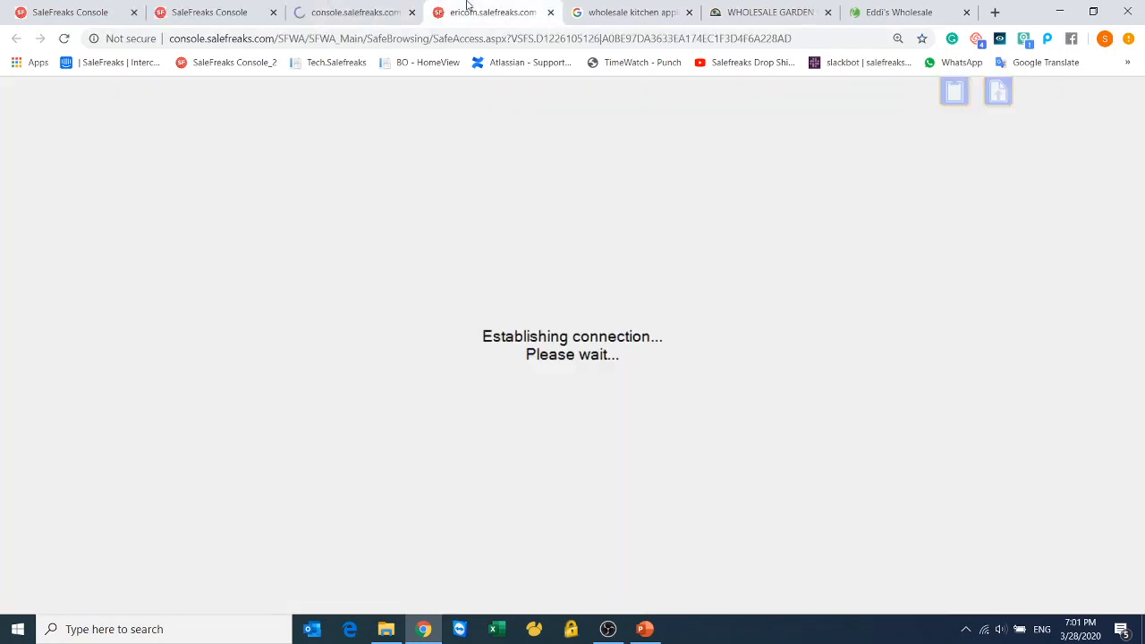
click(550, 12)
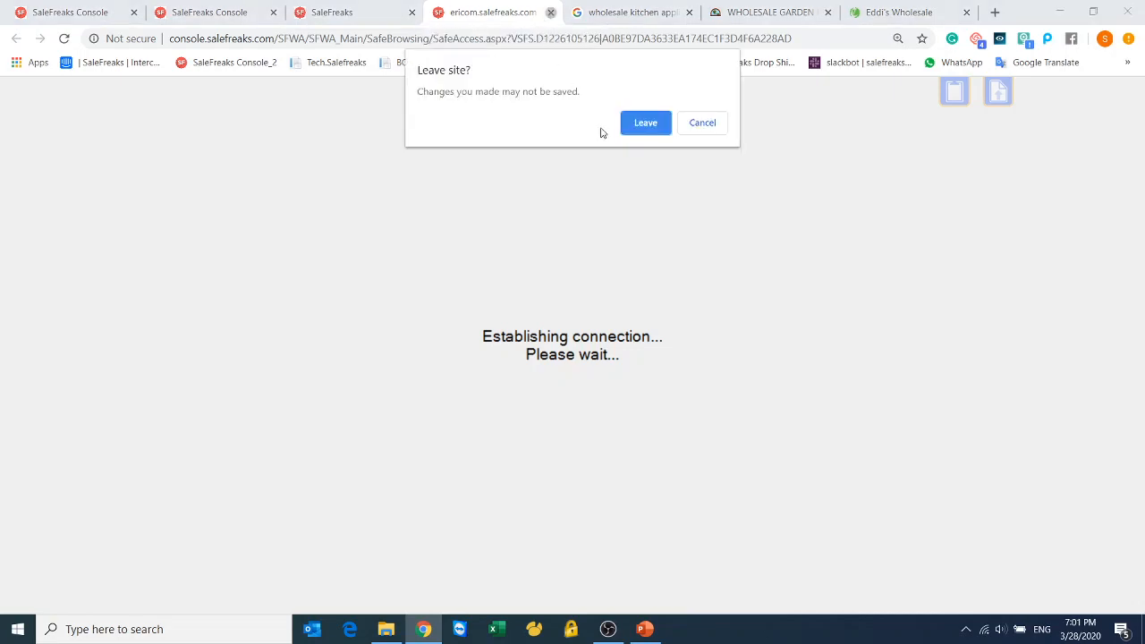
click(647, 121)
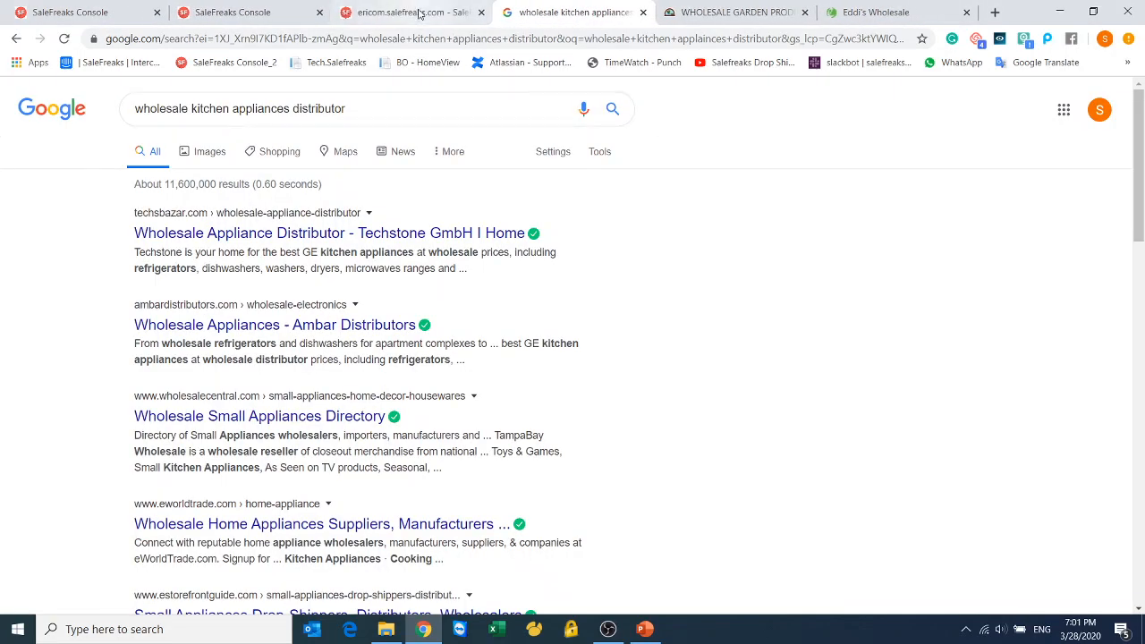
Close the wholesale kitchen appliances search, the wholesale garden products page and the Eddi's Wholesale page
click(642, 13)
click(642, 12)
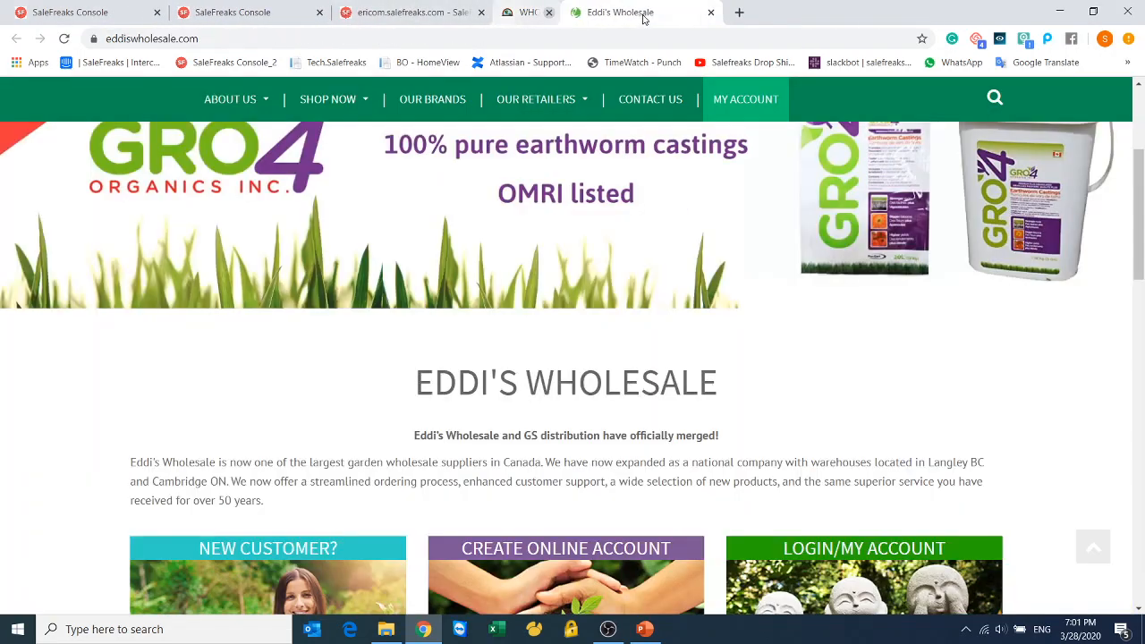
click(643, 13)
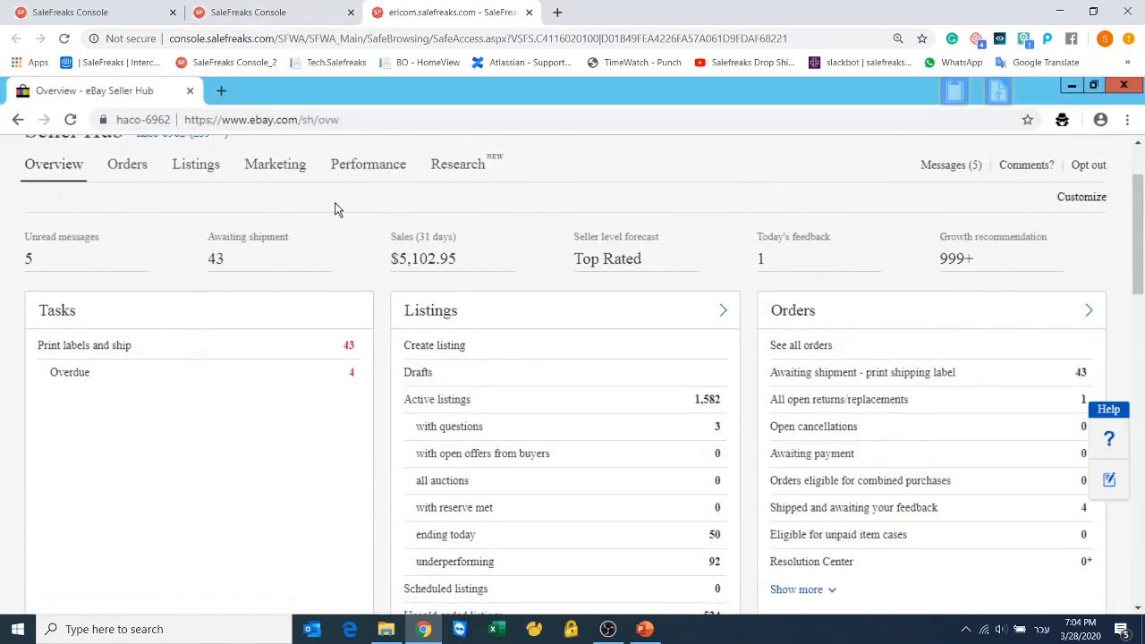
Open Seller Hub's Marketing page in a new tab and go to its Promoted listings dashboard
mouse_move(257, 172)
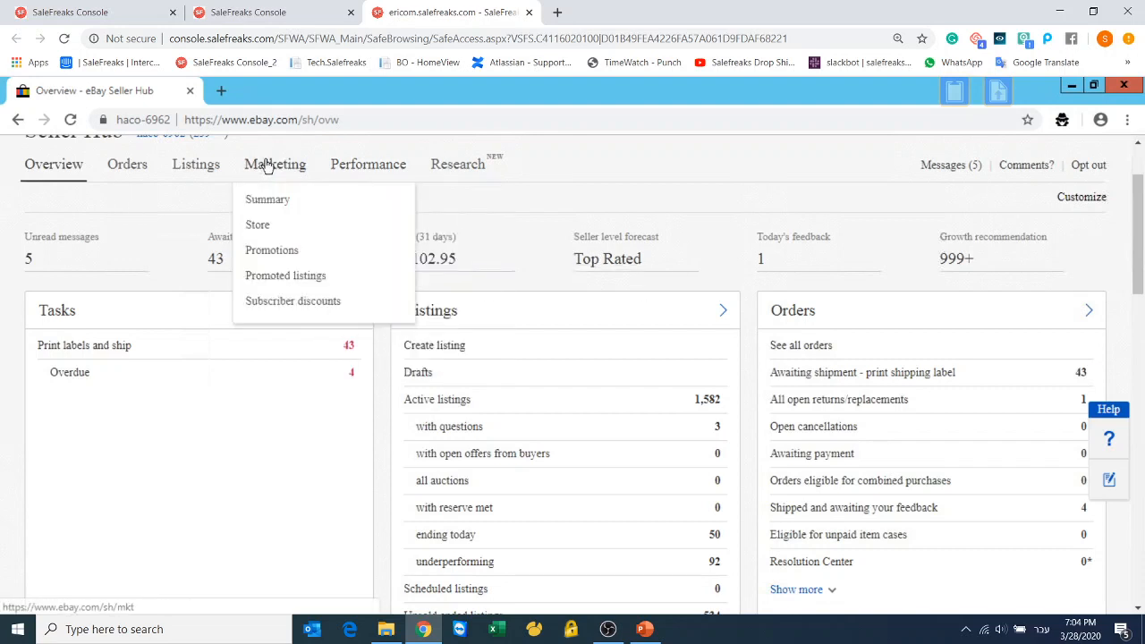
right_click(267, 166)
click(297, 171)
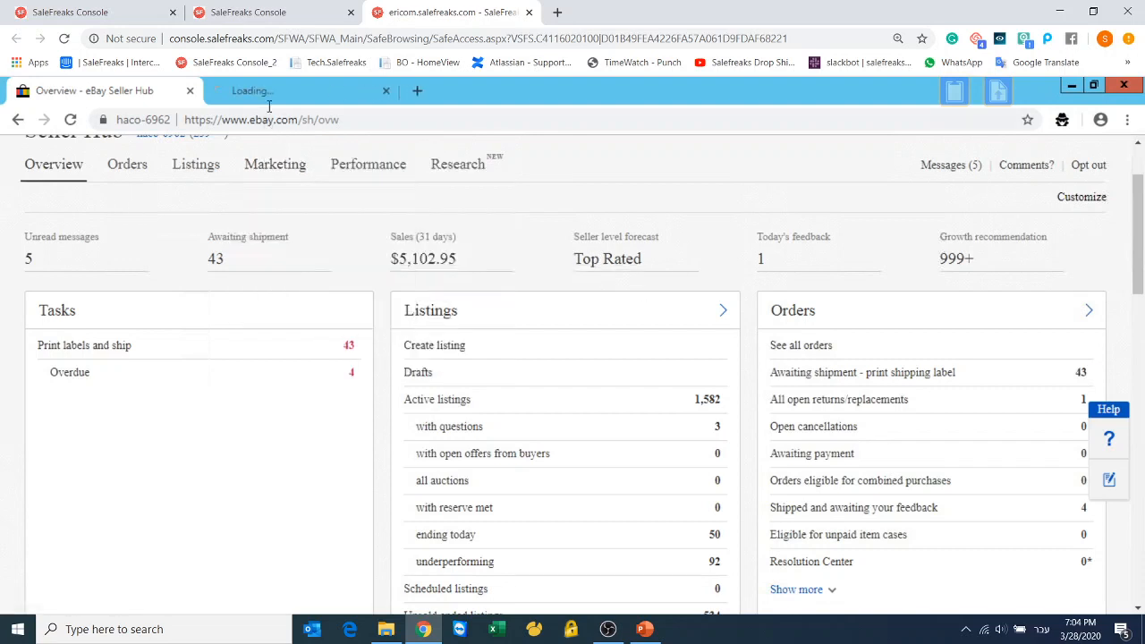
click(279, 93)
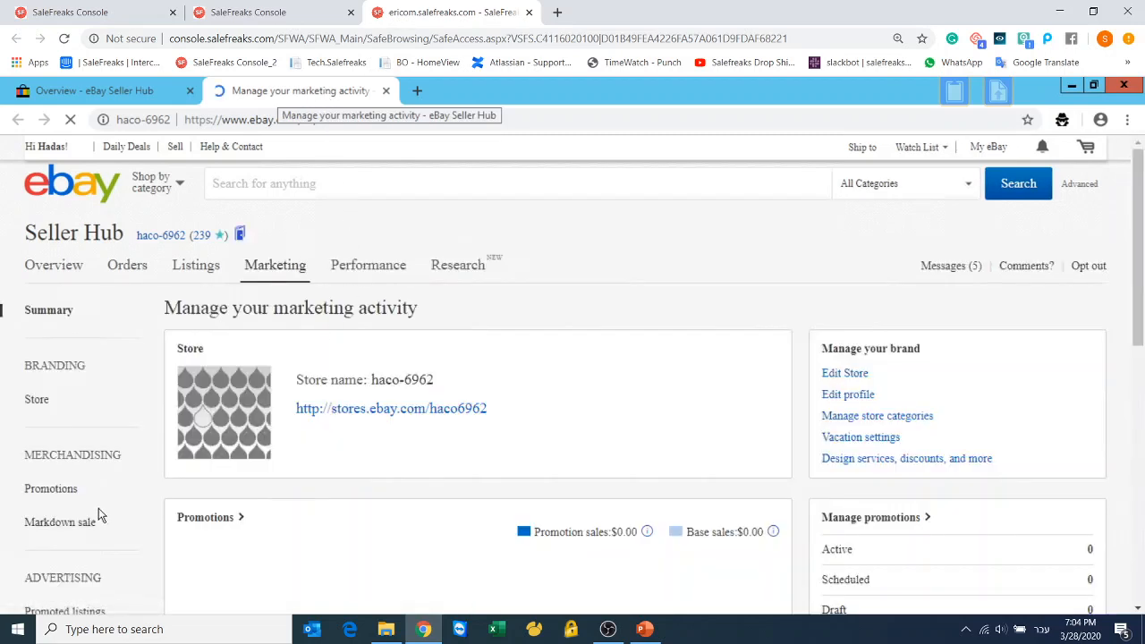
scroll(106, 537, down, 2)
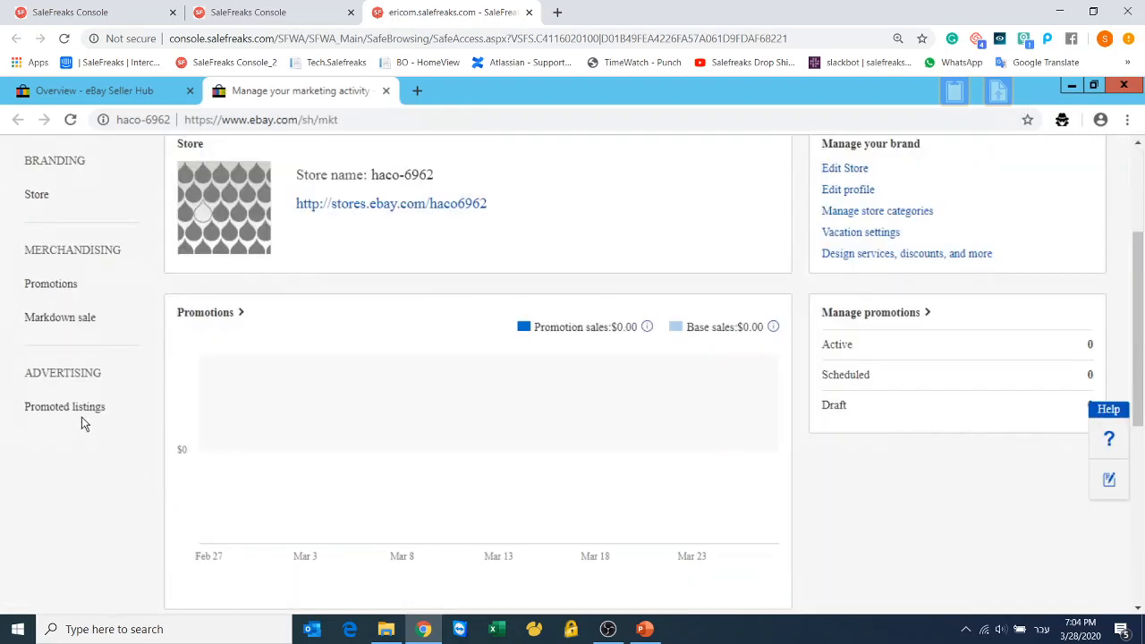
scroll(81, 416, down, 2)
click(76, 204)
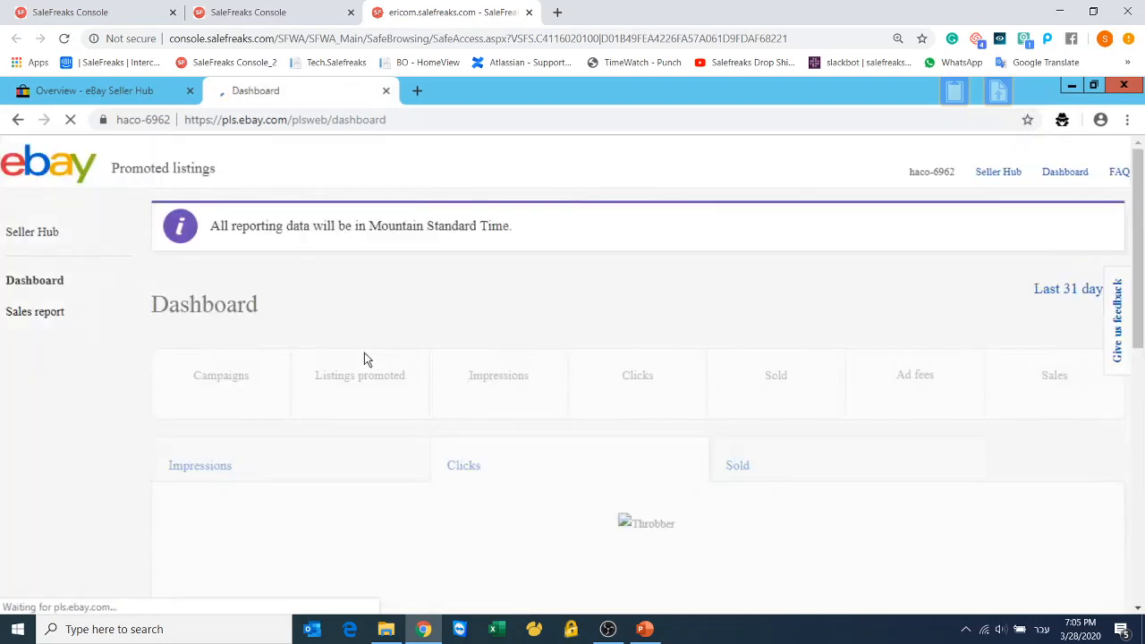
Examine the promoted listings dashboard's Impressions, Clicks and Sold charts for the last 31 days
scroll(364, 354, down, 1)
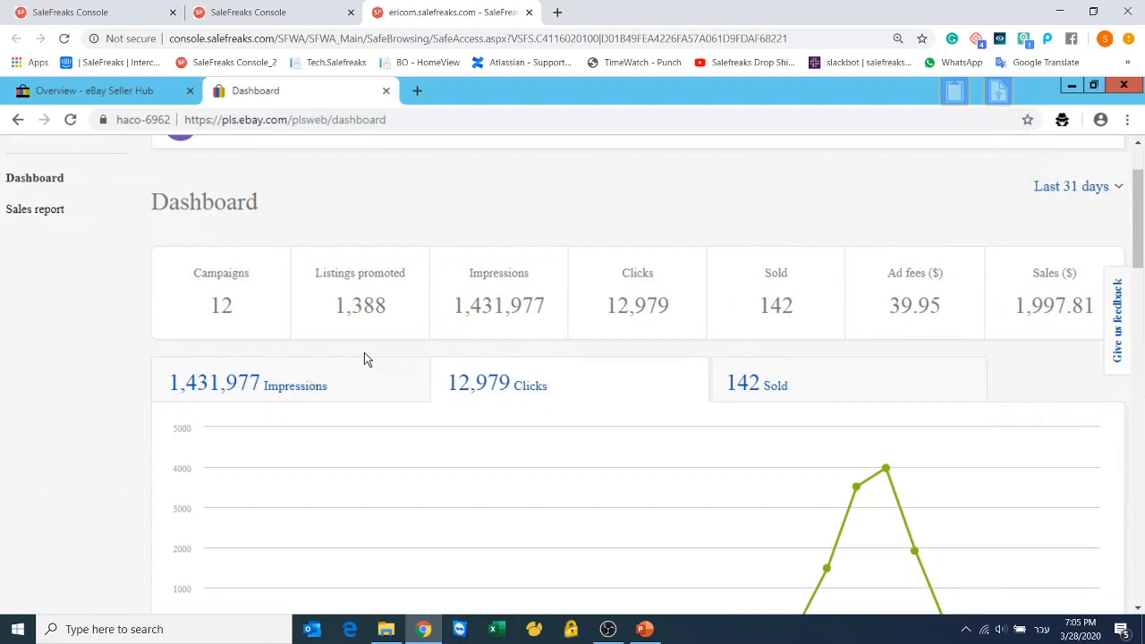
scroll(250, 380, down, 1)
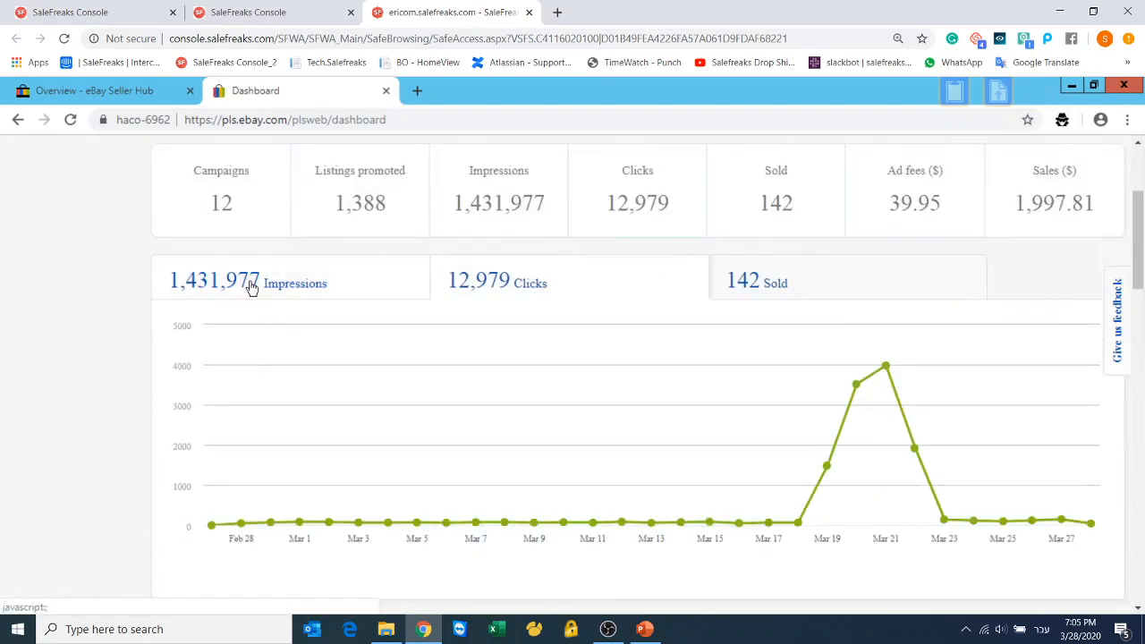
click(251, 286)
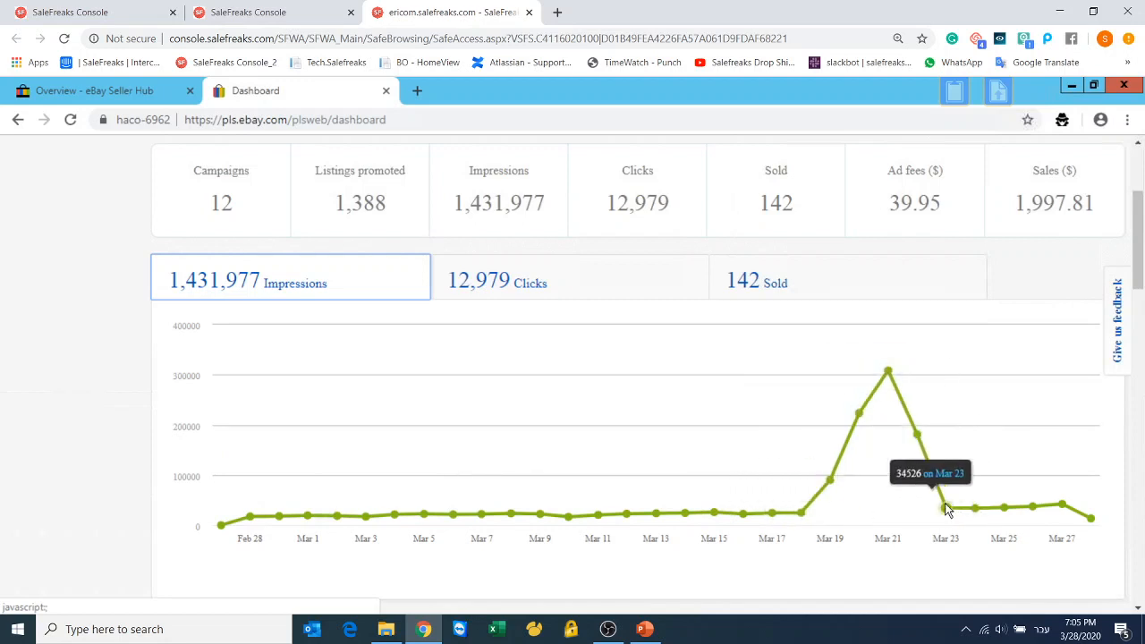
scroll(697, 383, down, 1)
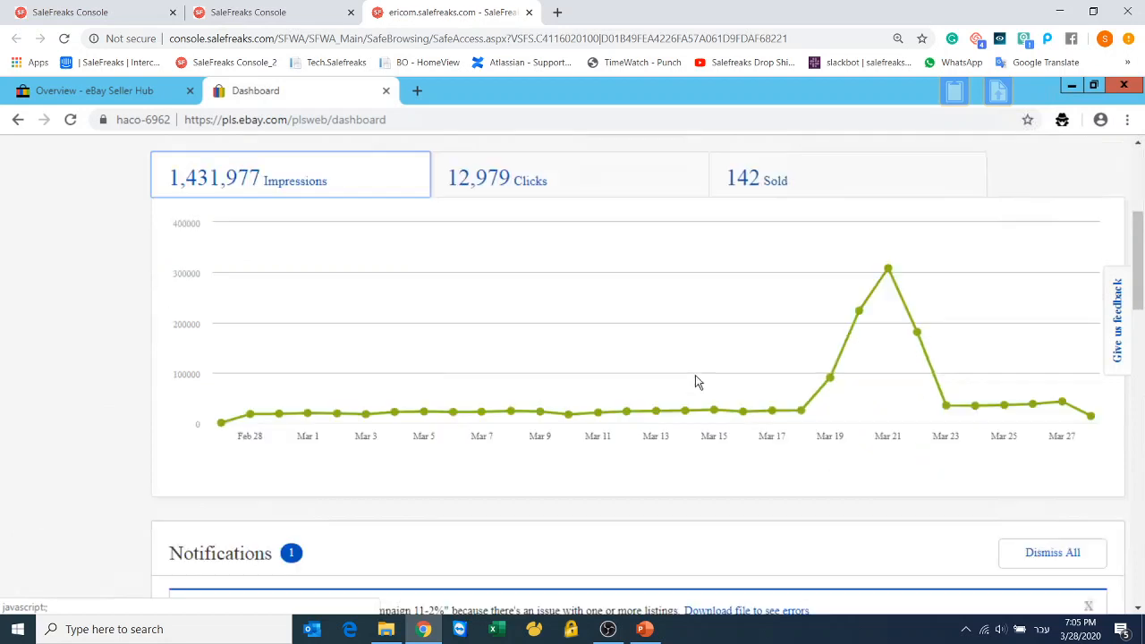
click(588, 194)
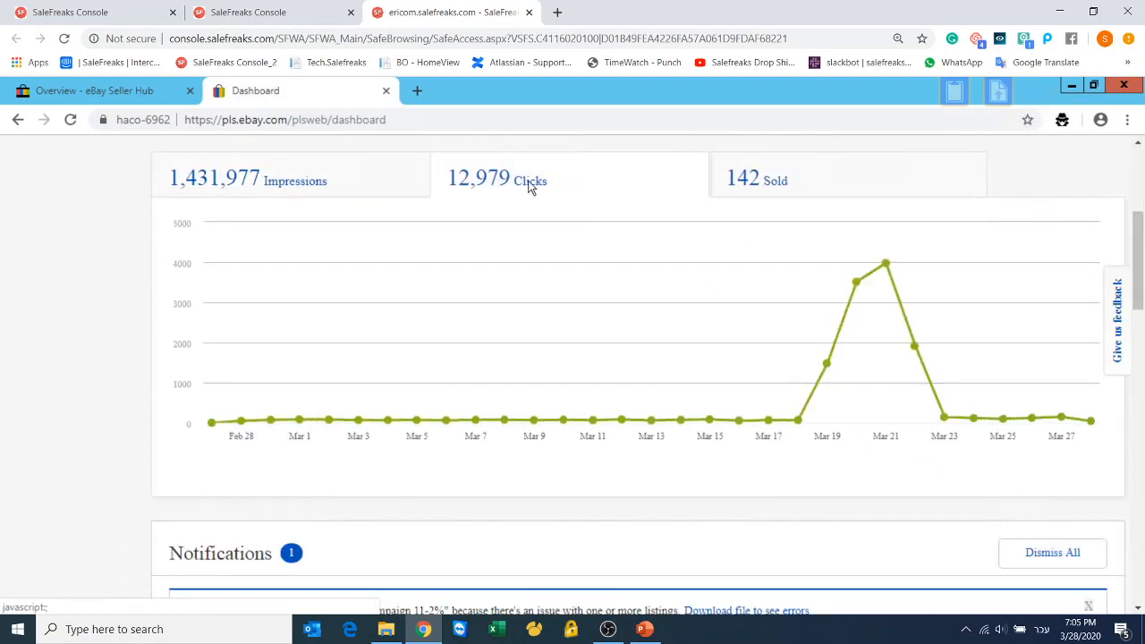
click(764, 170)
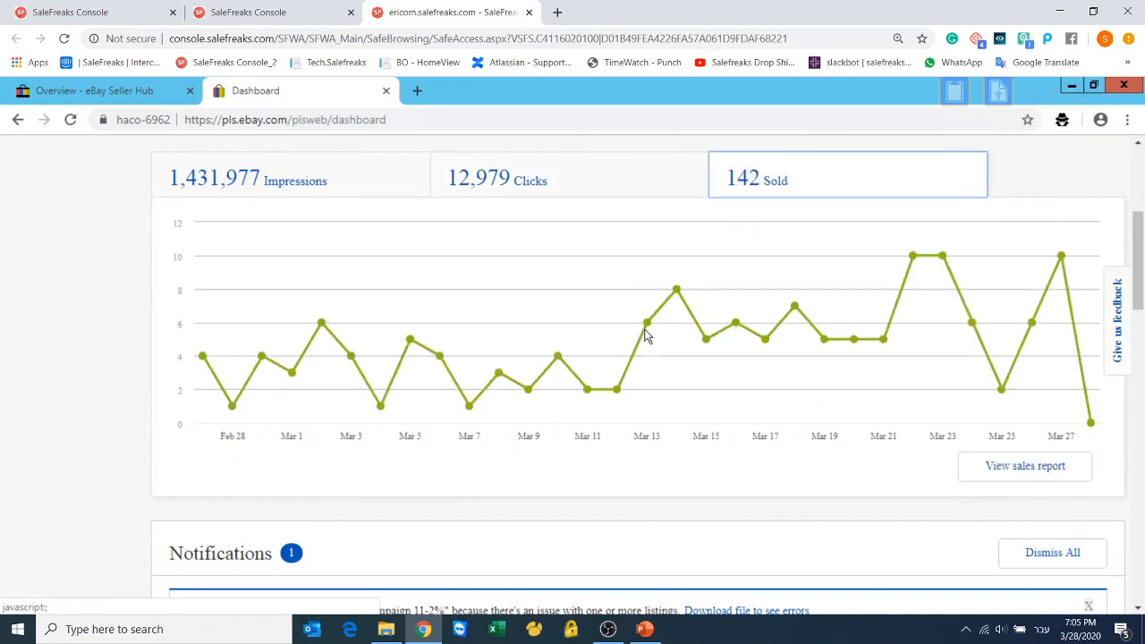
Start a new promoted listings campaign with its listings selected in bulk
scroll(646, 336, down, 3)
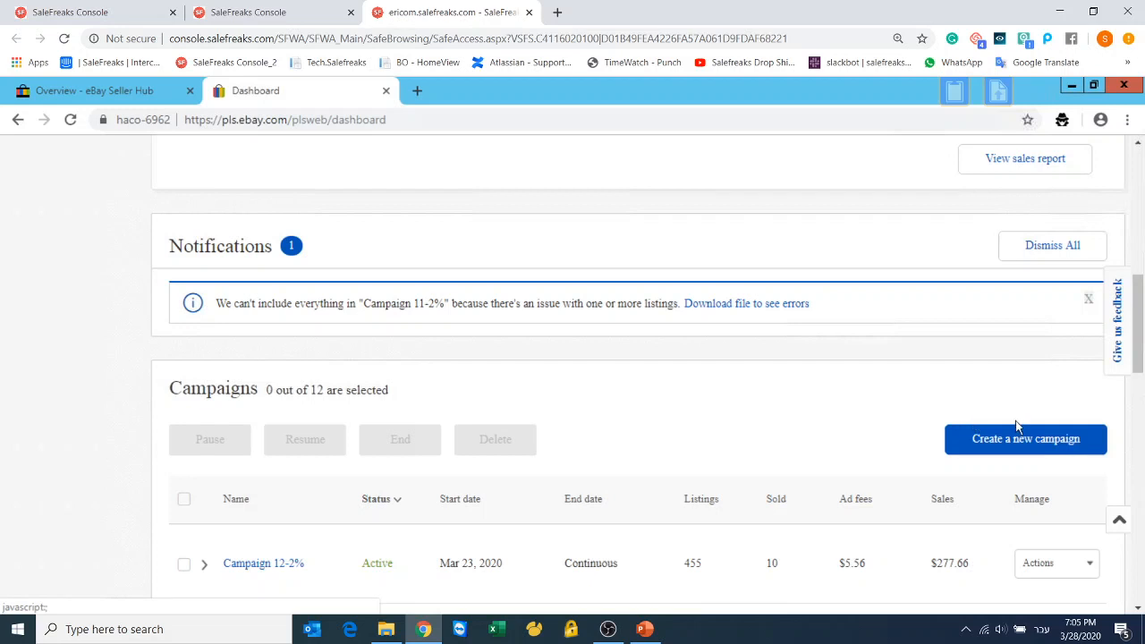
scroll(1011, 432, up, 1)
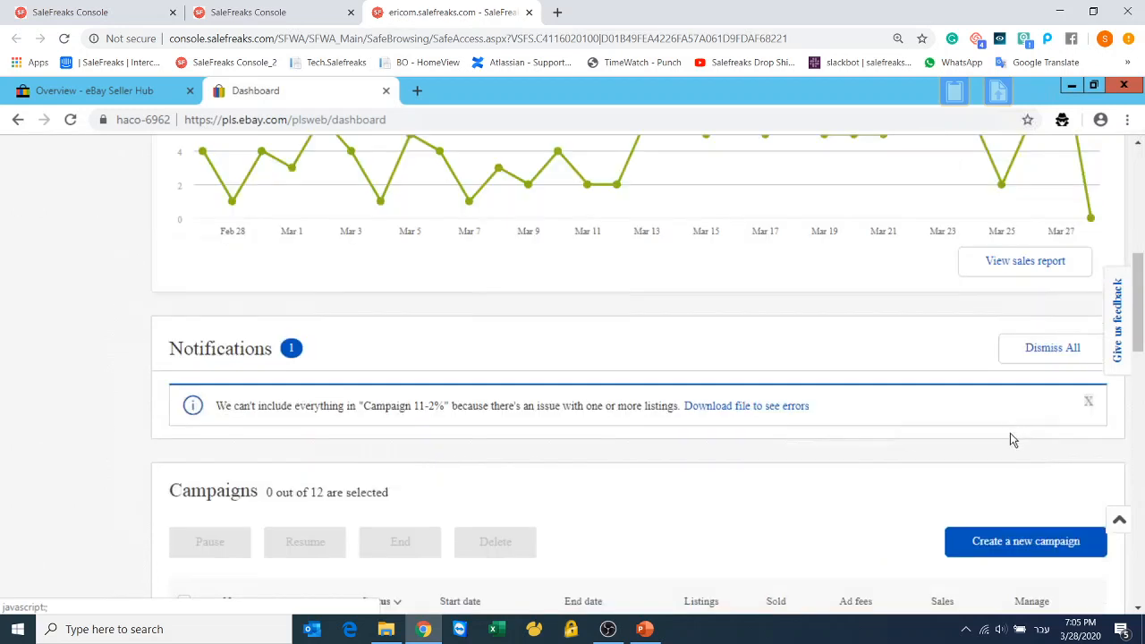
click(1055, 549)
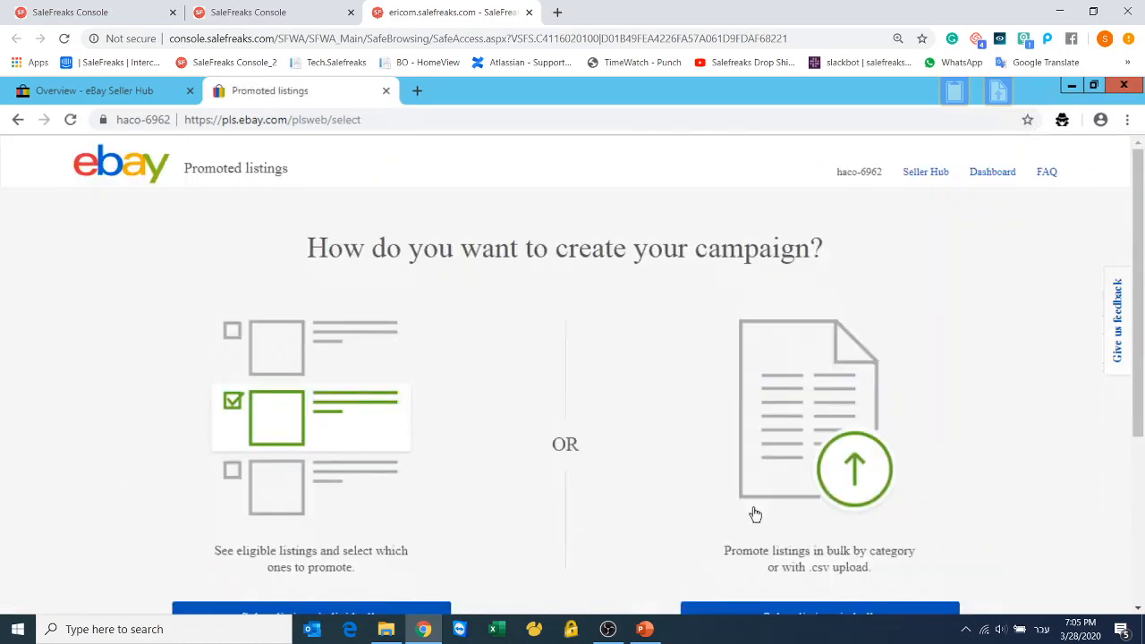
scroll(754, 514, down, 1)
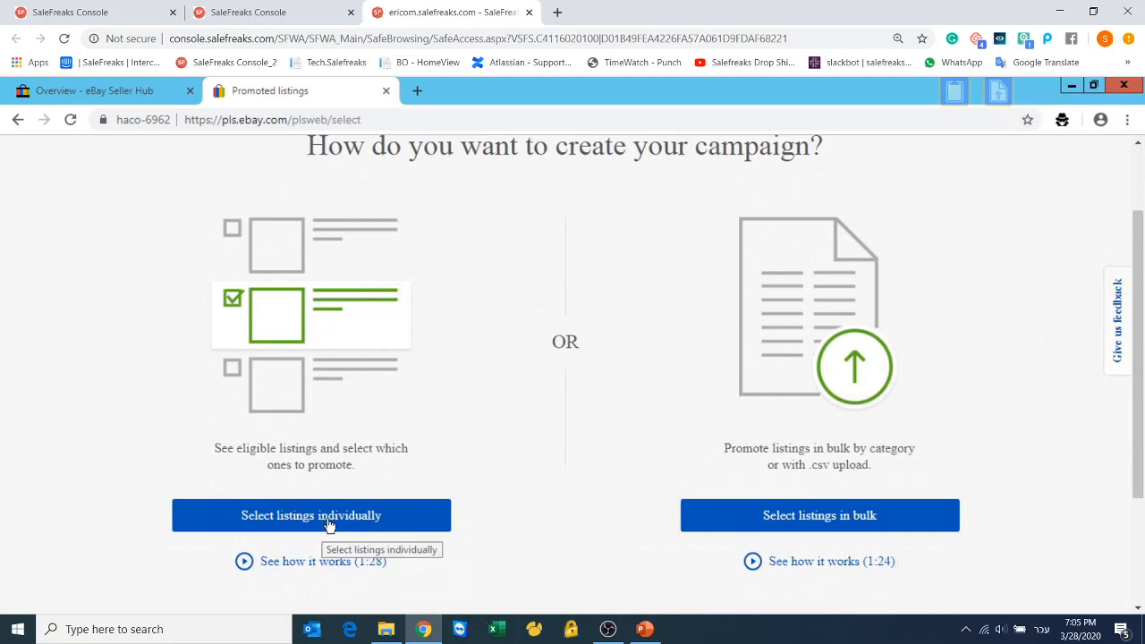
click(841, 526)
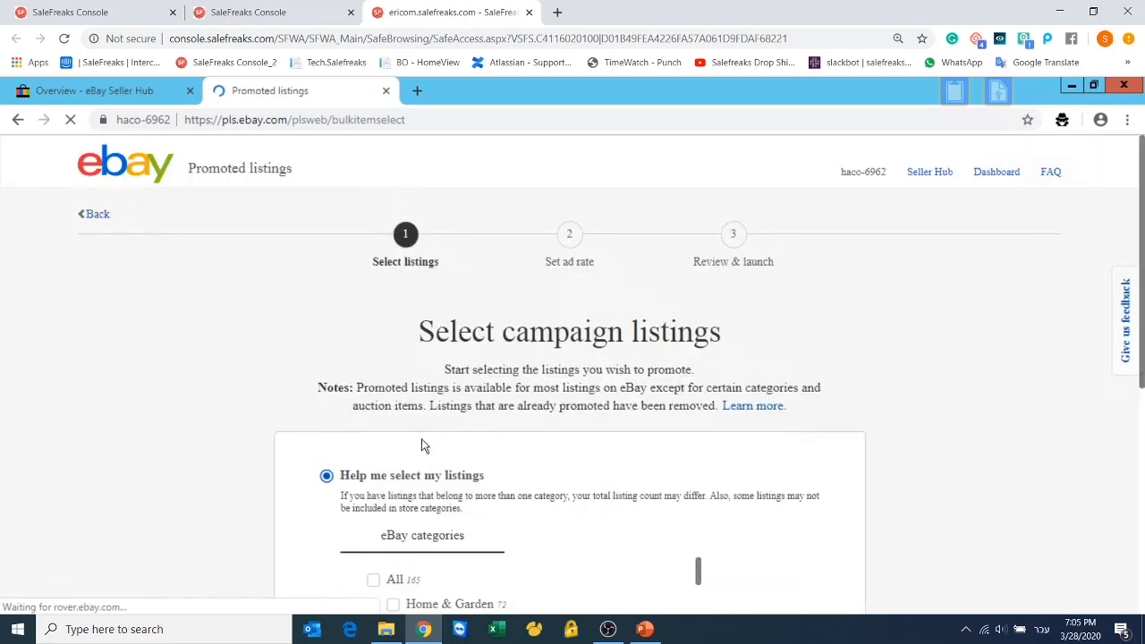
Select all eBay categories for the campaign, keep all recommended listings included, and continue to the ad rate stage
scroll(299, 508, down, 1)
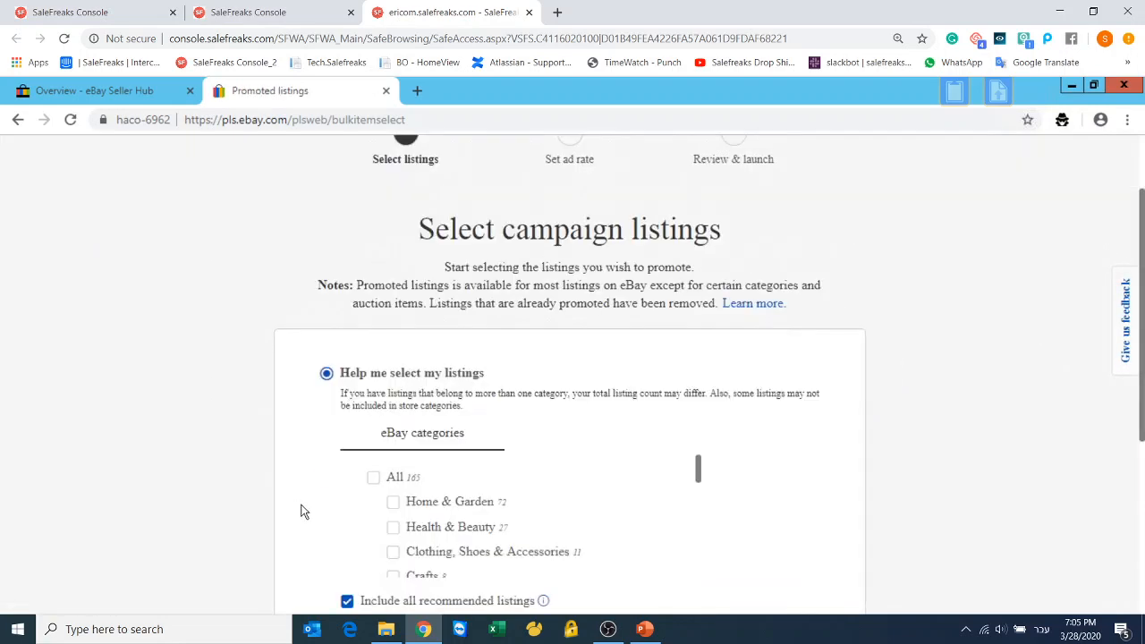
click(373, 477)
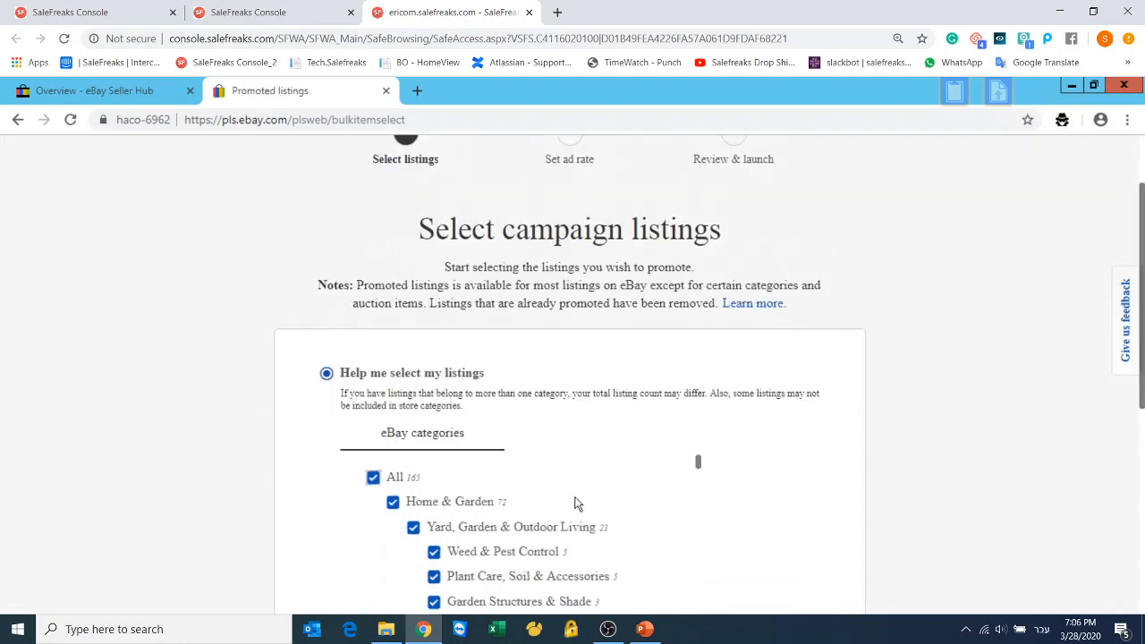
scroll(626, 497, down, 1)
scroll(804, 495, down, 3)
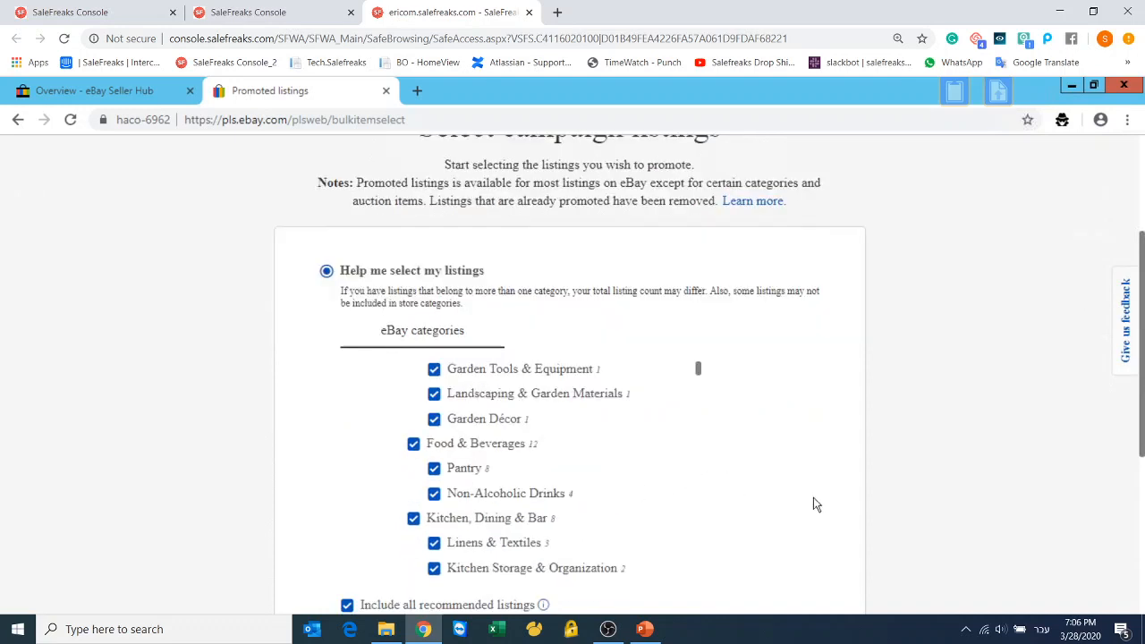
scroll(807, 506, down, 1)
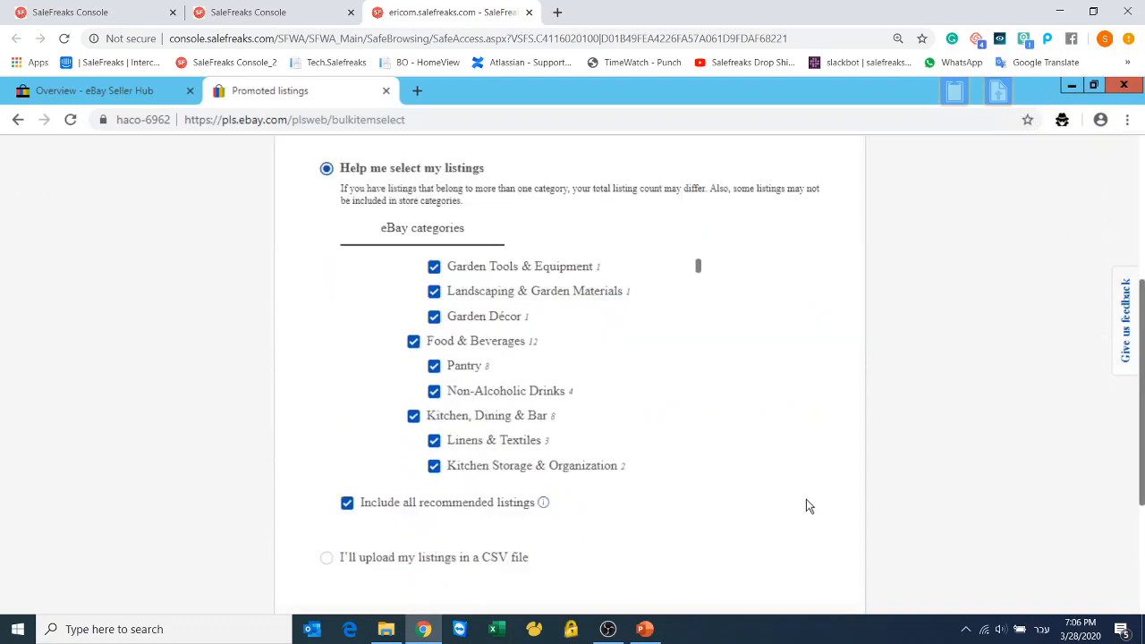
scroll(743, 551, down, 1)
click(738, 535)
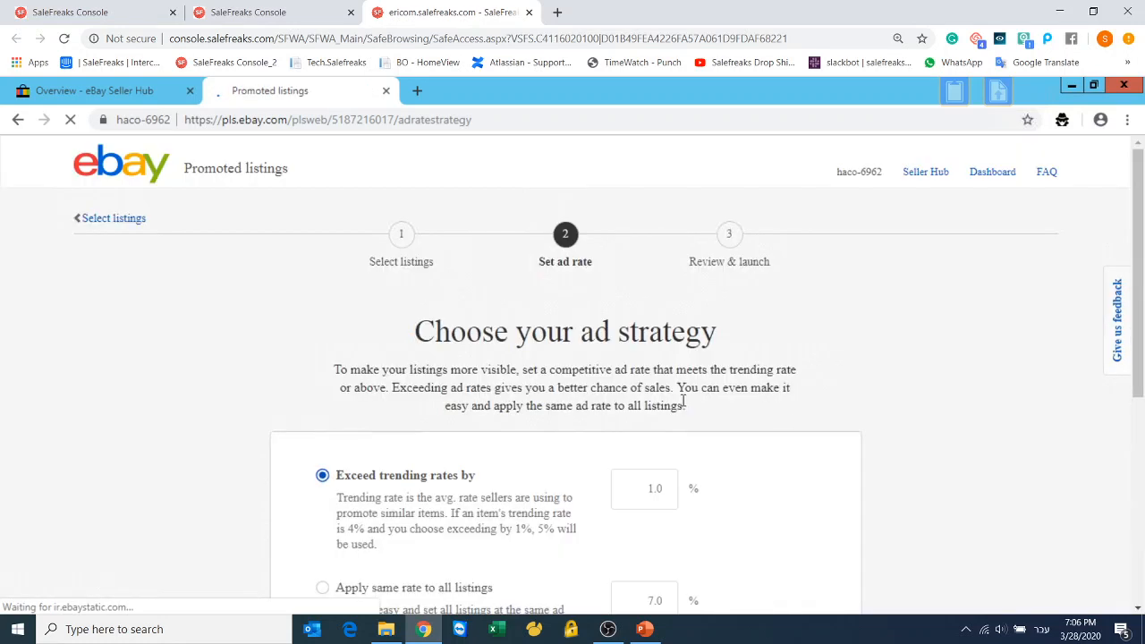
Choose to apply the same ad rate of 7.0% to all listings in the campaign
scroll(787, 455, down, 1)
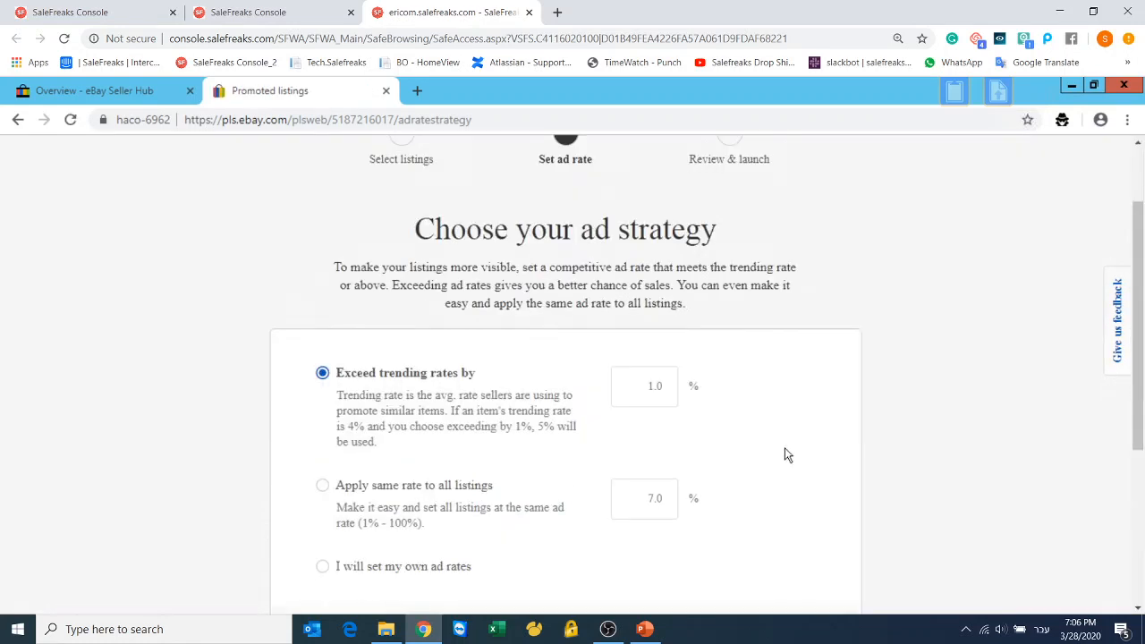
click(651, 500)
drag(651, 502, 652, 502)
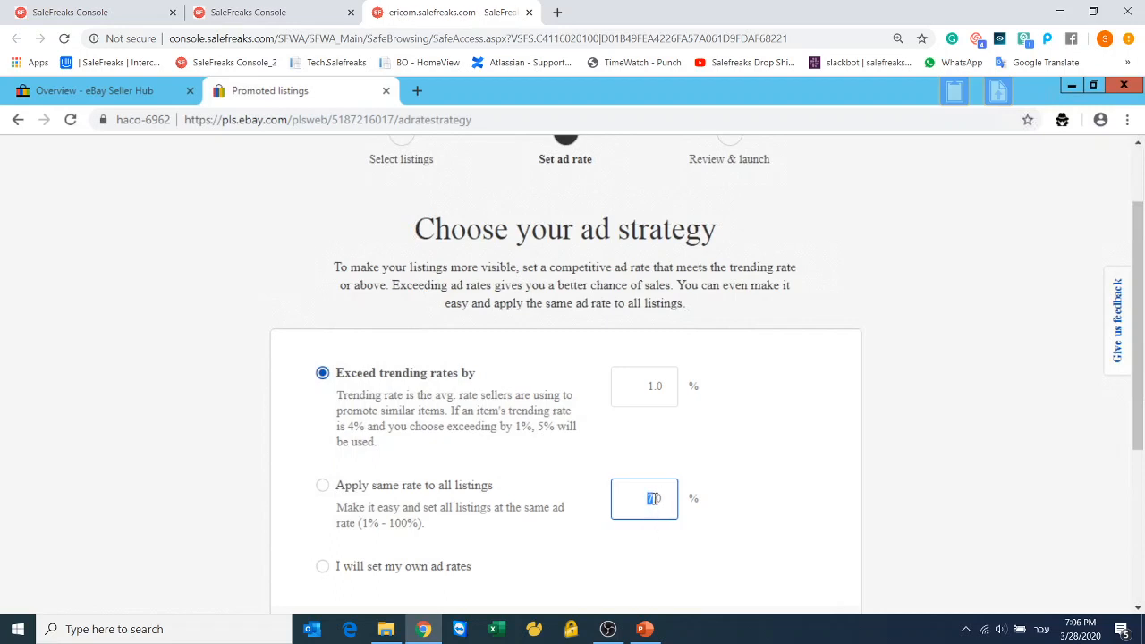
click(653, 500)
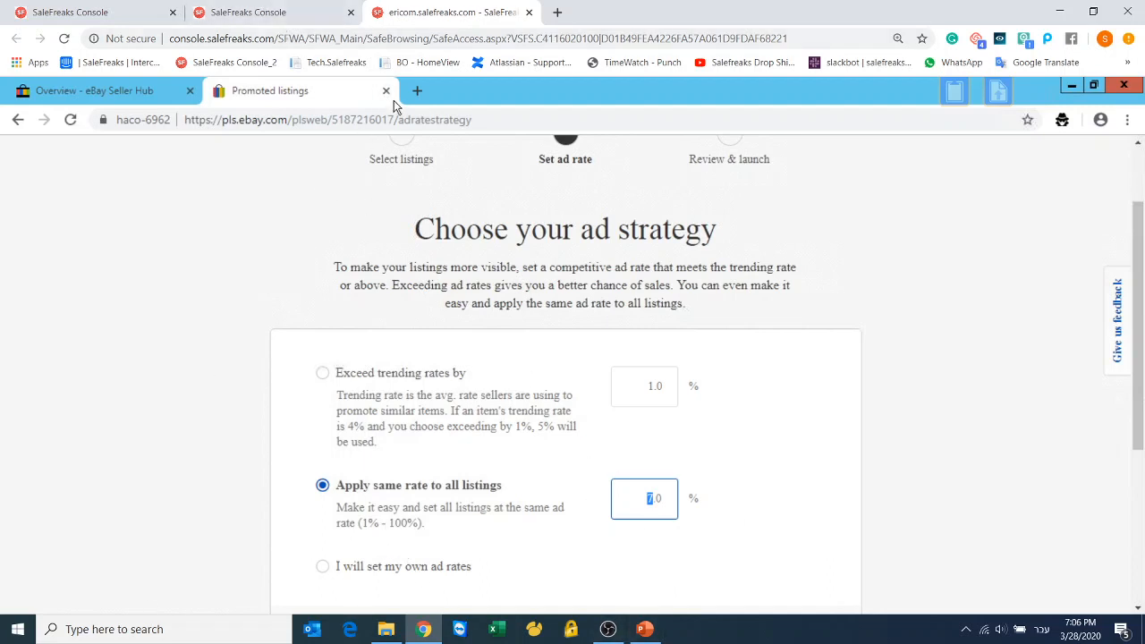
scroll(845, 393, down, 3)
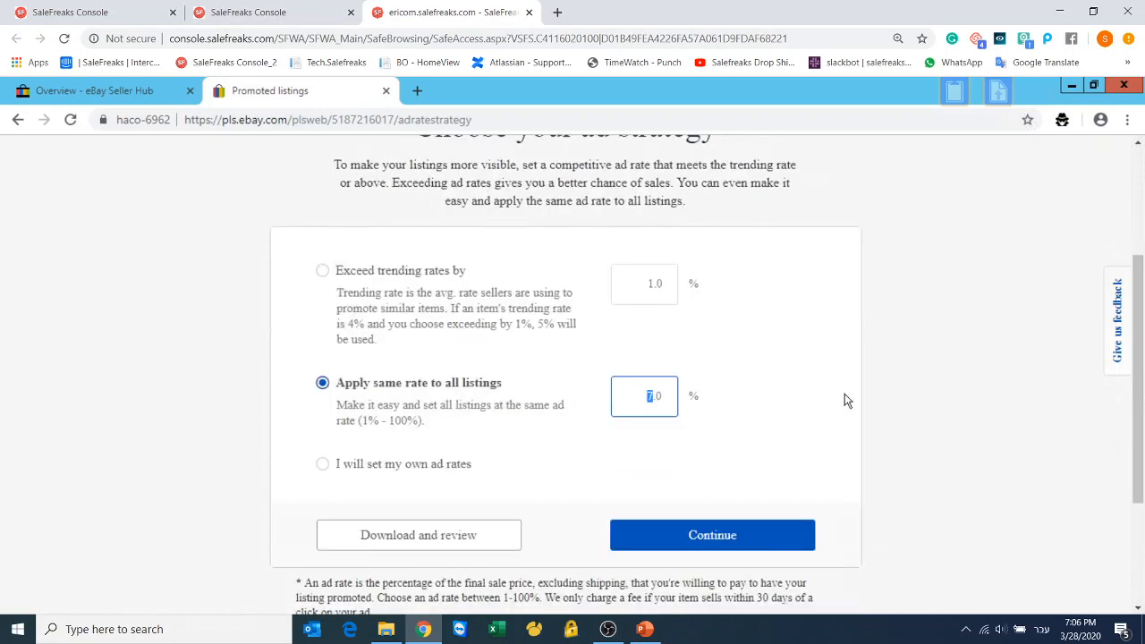
click(687, 273)
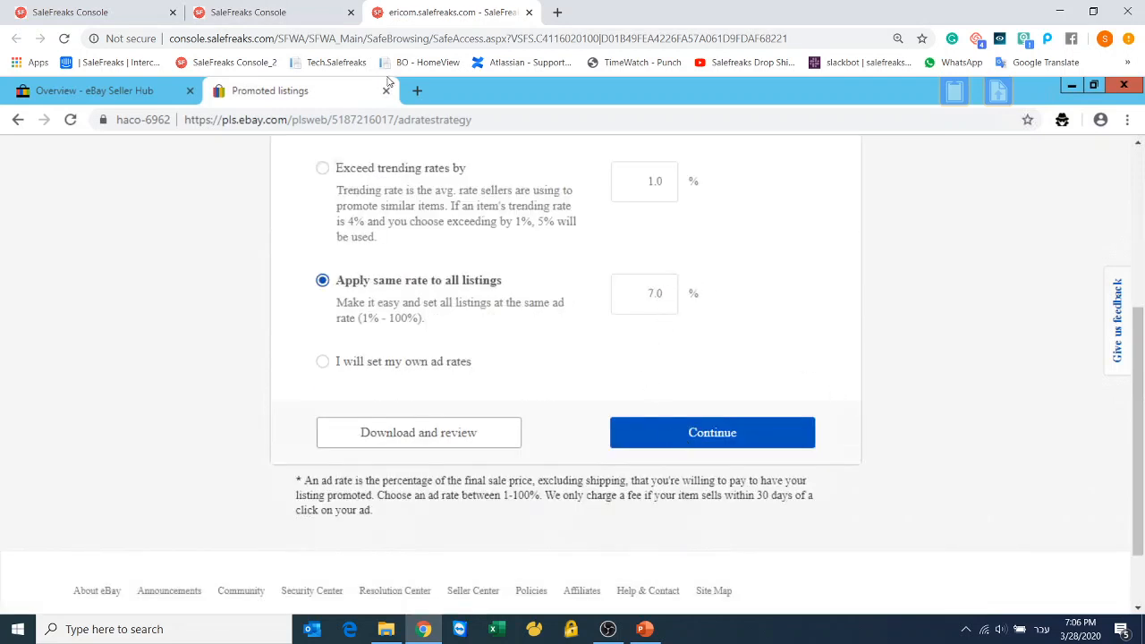
Close the eBay session, confirming to leave, and switch to PowerPoint to run the slide show from the "Let's do it together!" slide
click(531, 13)
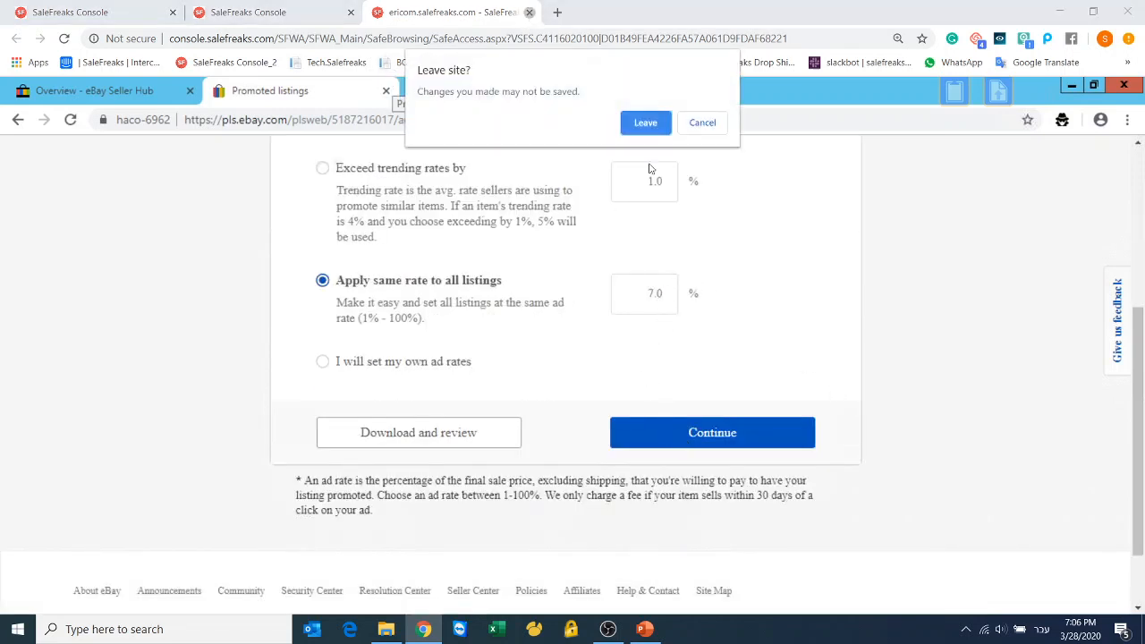
click(646, 126)
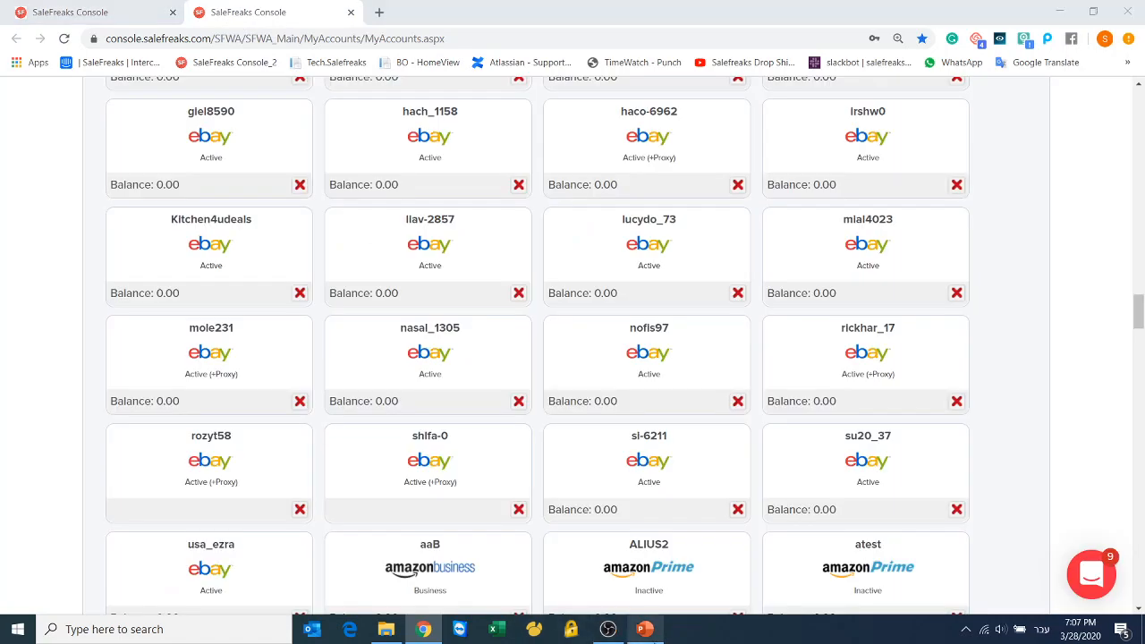
click(645, 629)
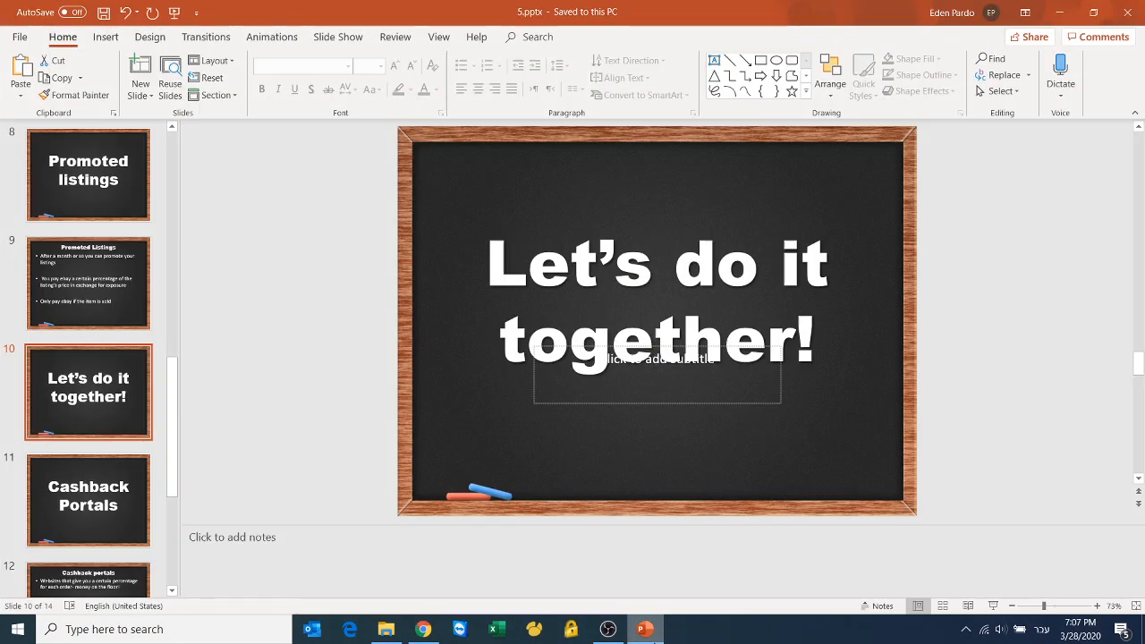
click(992, 605)
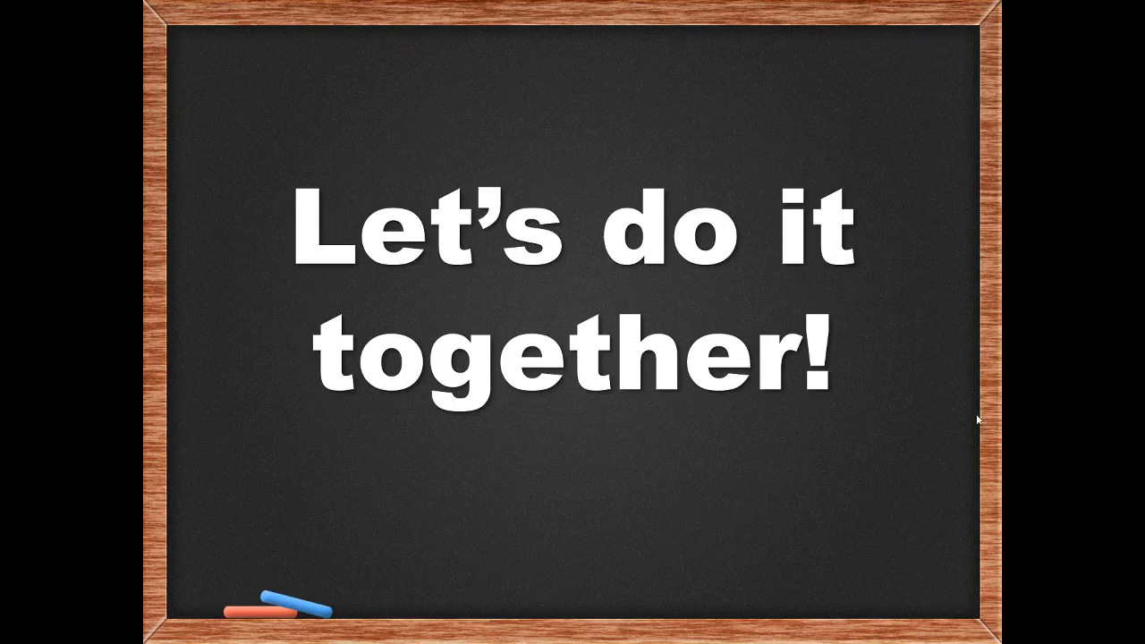
key(Escape)
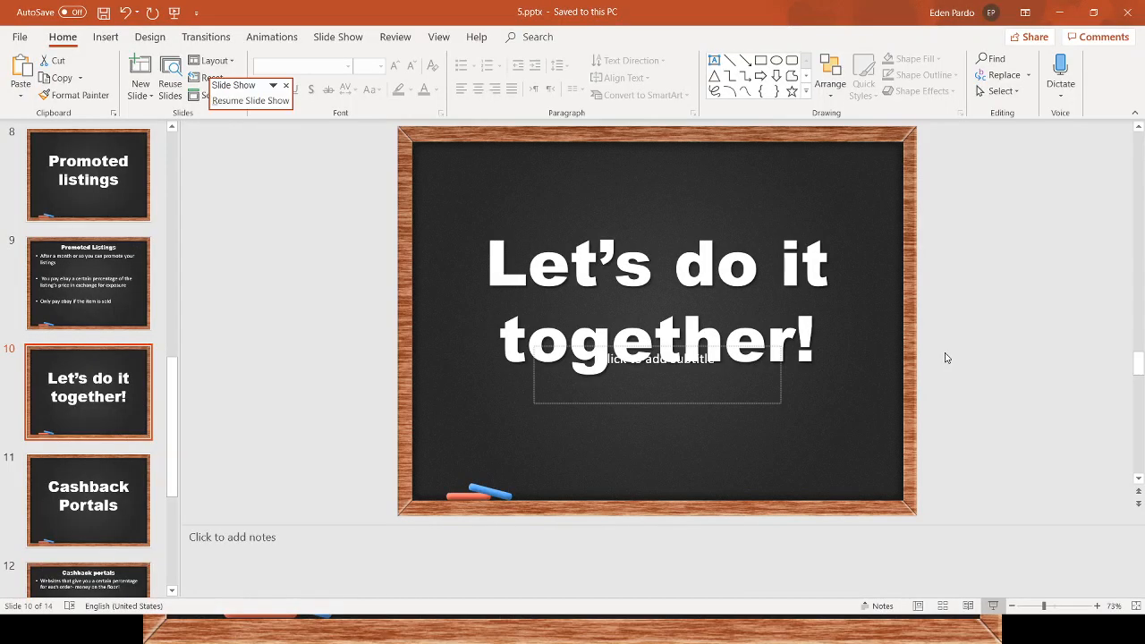
click(993, 605)
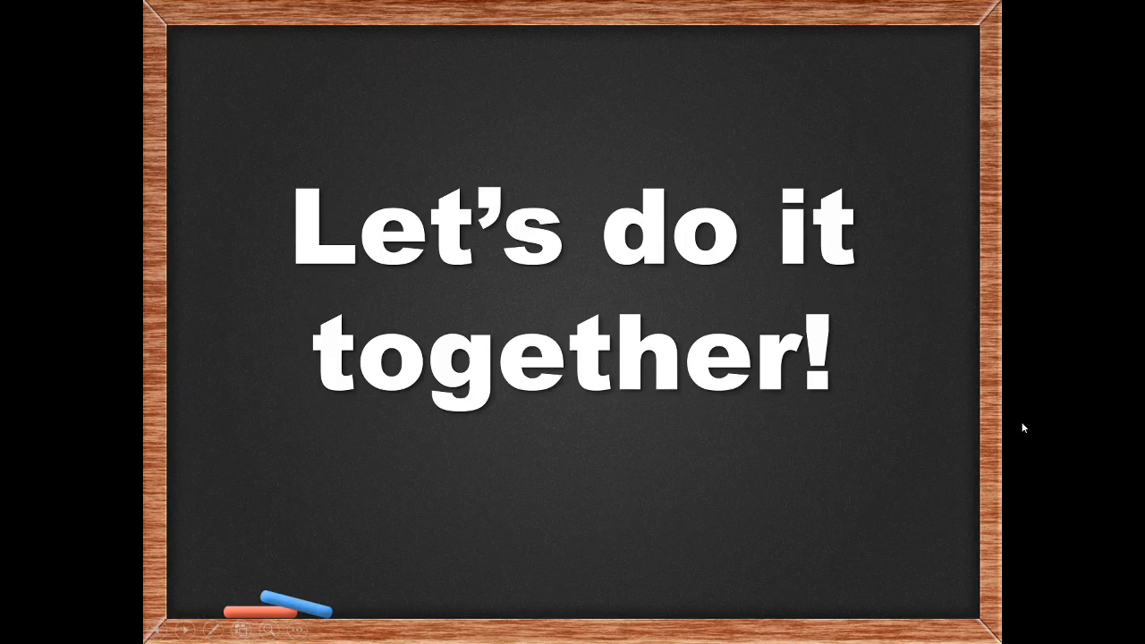